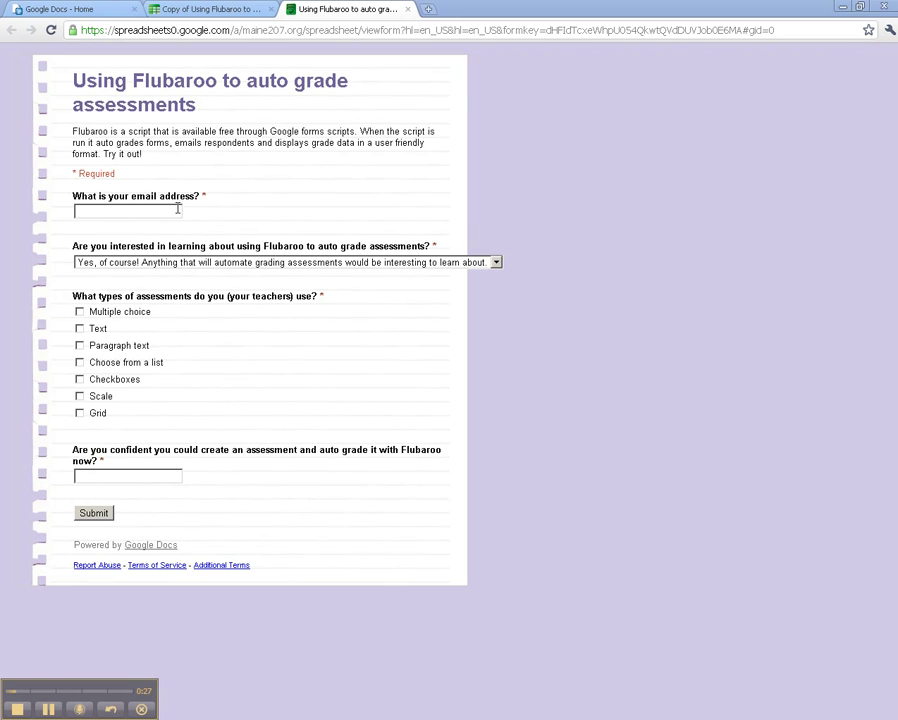
Fill in the respondent's email from autofill and answer 'Yes, of course!' in the dropdown
left_click(177, 208)
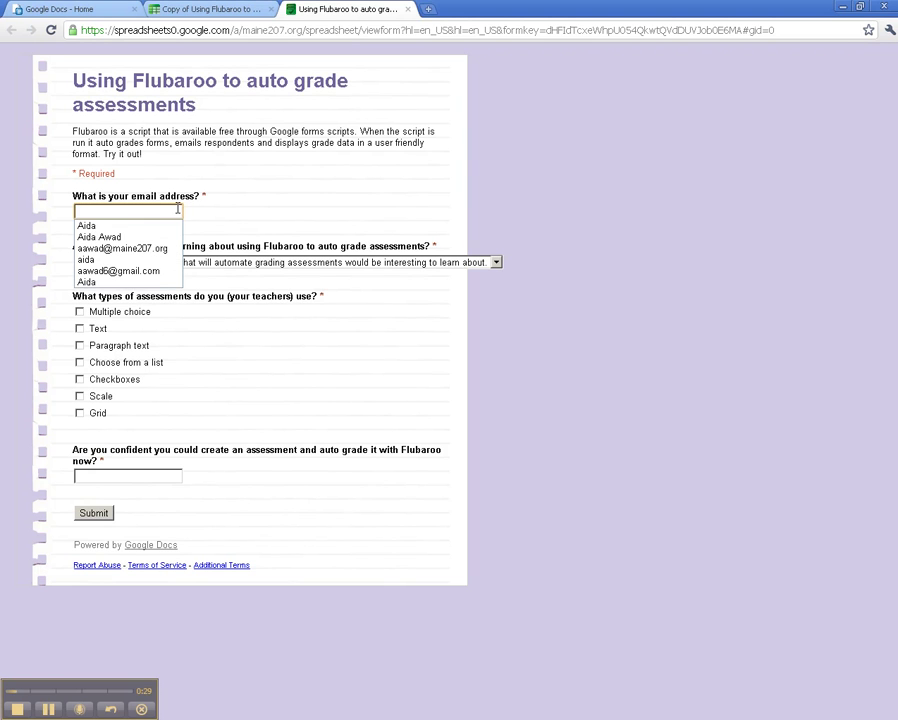
left_click(145, 249)
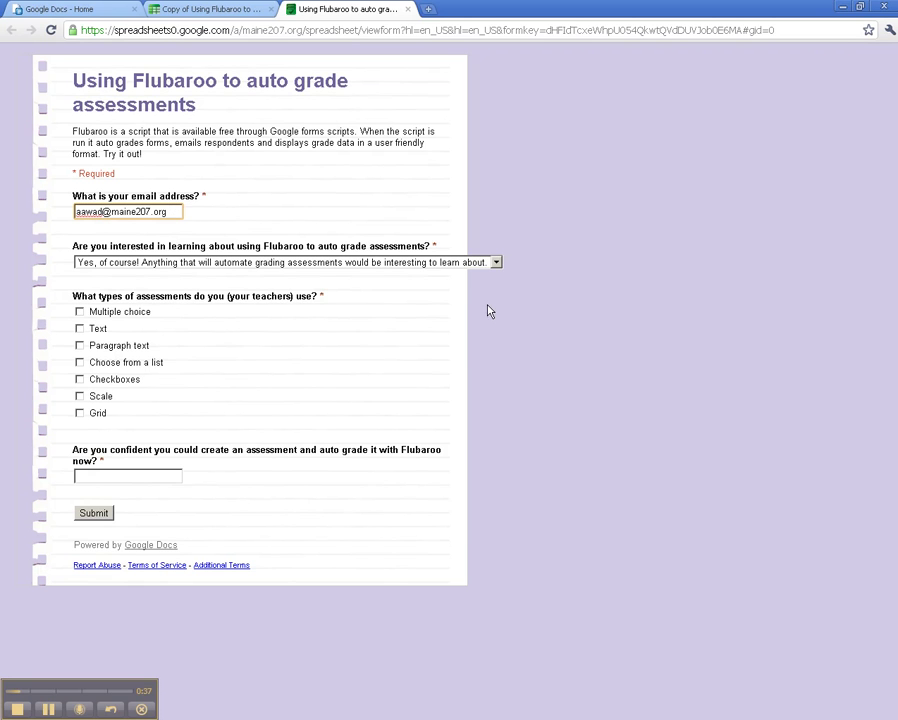
left_click(496, 262)
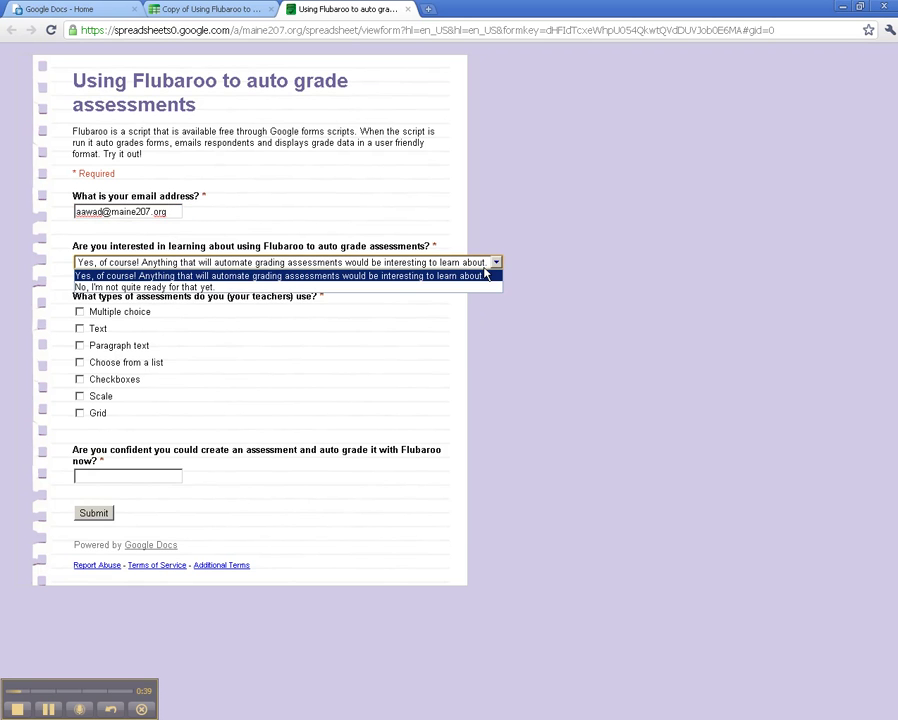
left_click(473, 276)
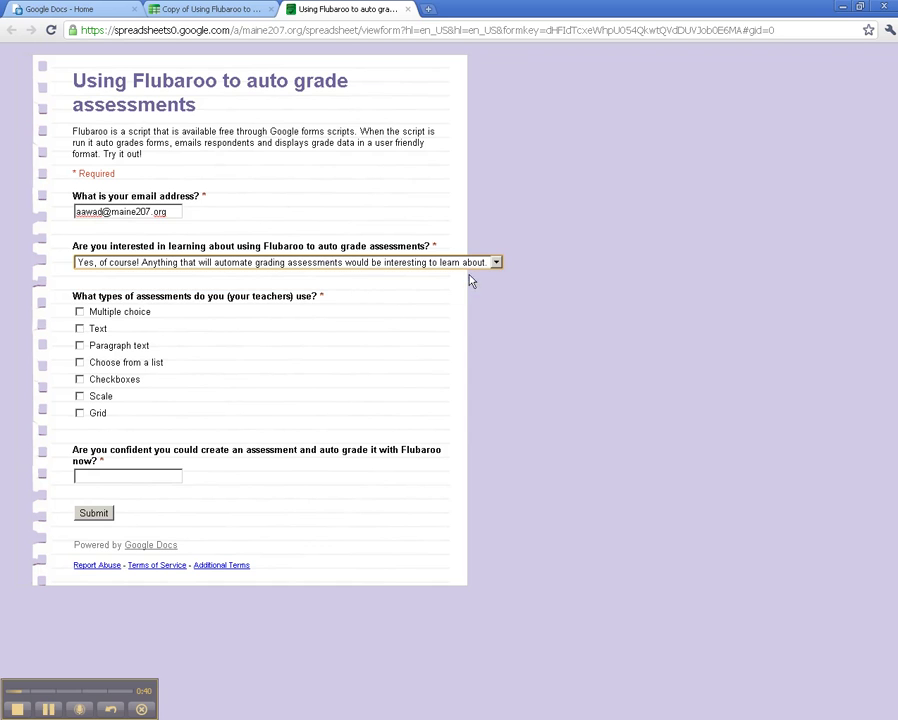
Tick Multiple choice and Paragraph text, and answer 'yes' to the final question
left_click(79, 312)
left_click(79, 345)
left_click(100, 475)
type("yes")
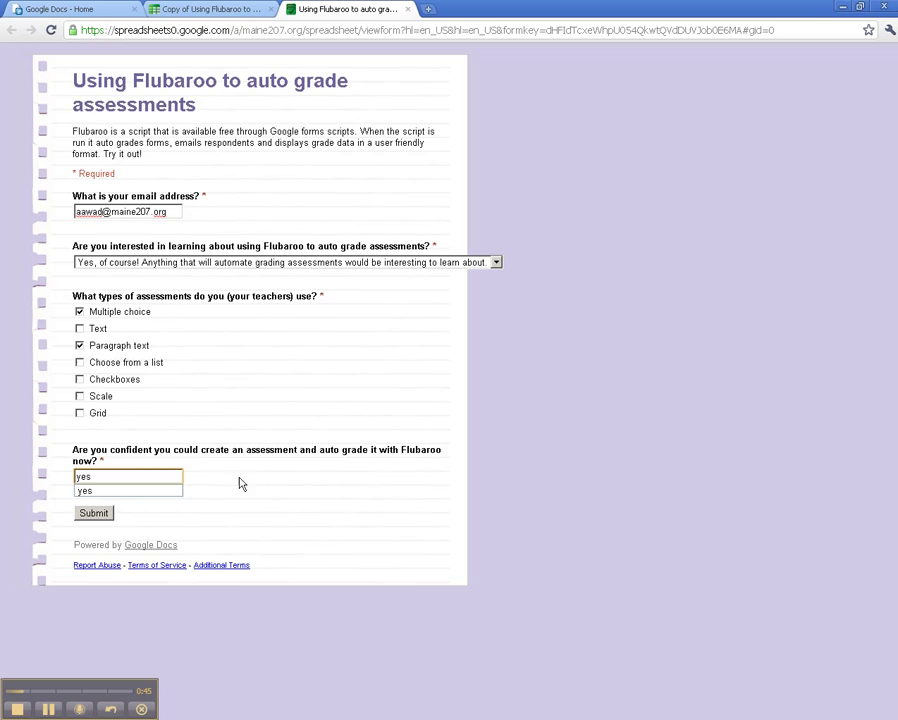
left_click(127, 492)
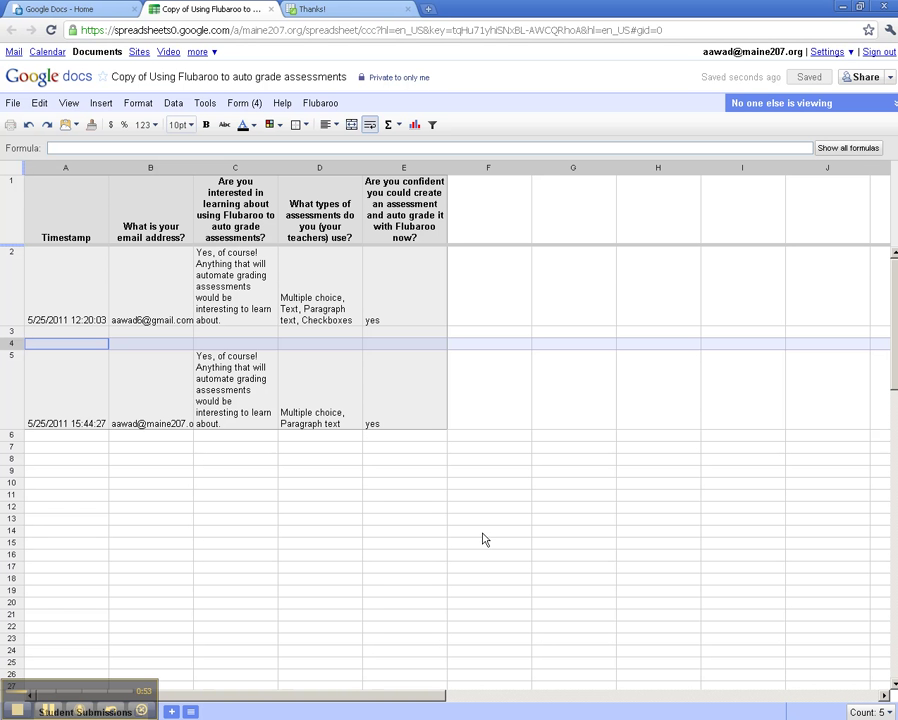
Select row 5, which holds the new form response, in the response sheet
left_click(20, 412)
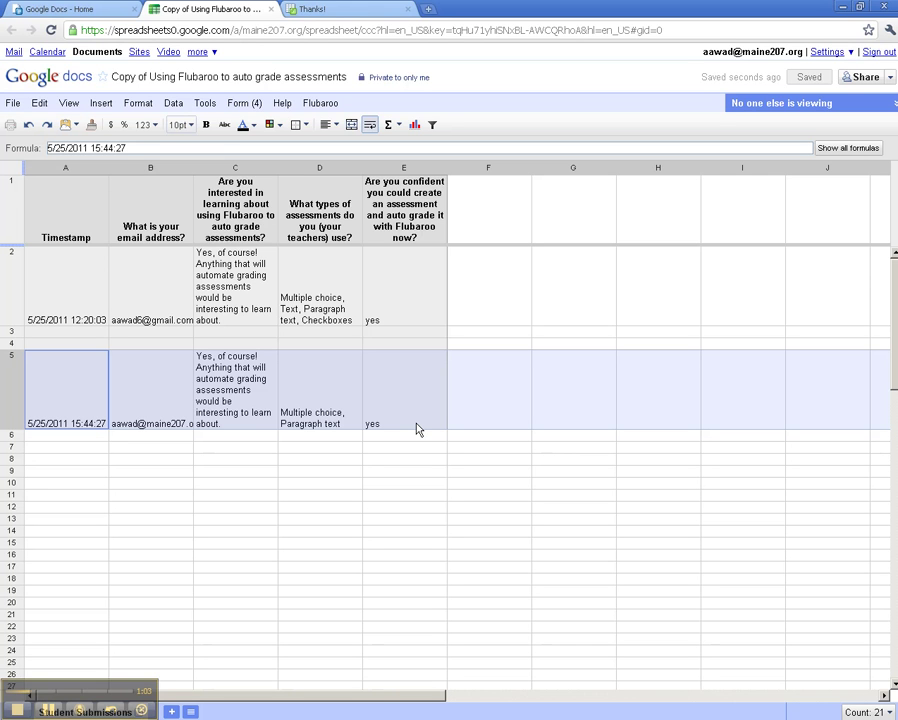
Open Insert > Script, browse the Education scripts and install Flubaroo
left_click(100, 106)
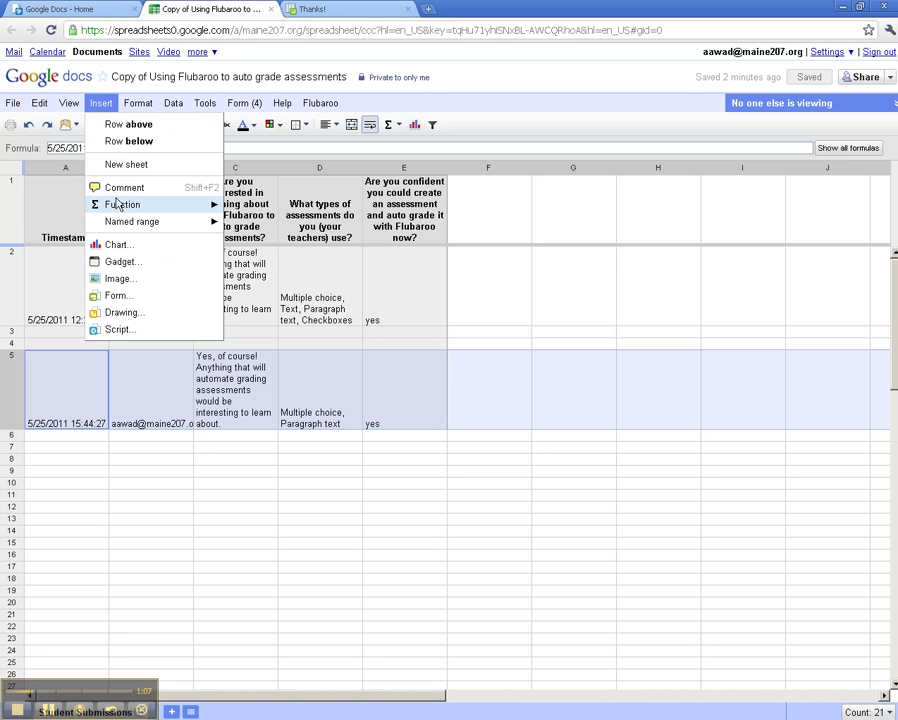
left_click(120, 329)
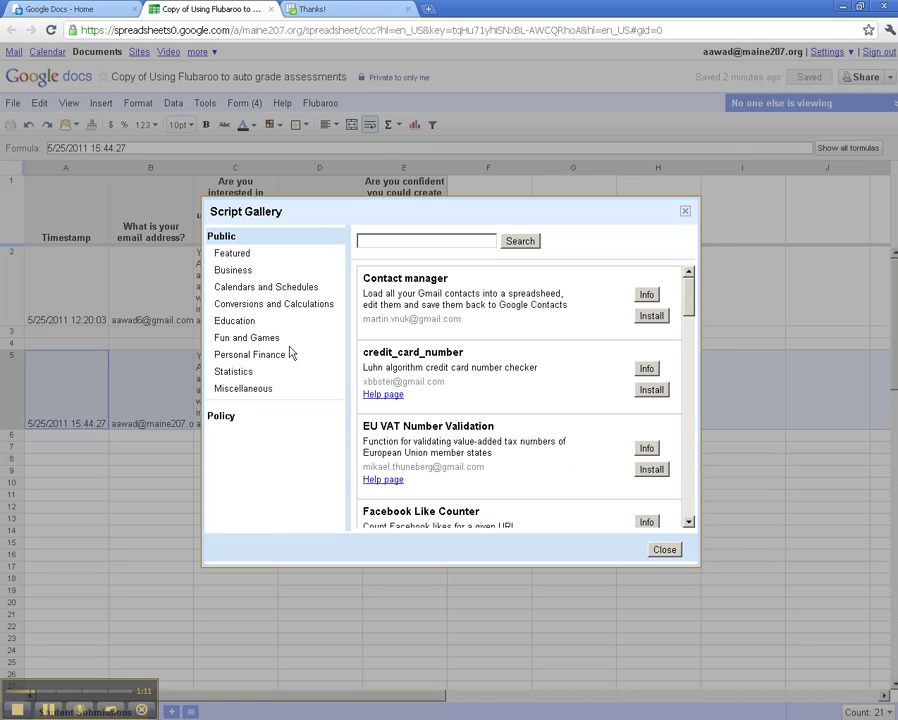
left_click(370, 240)
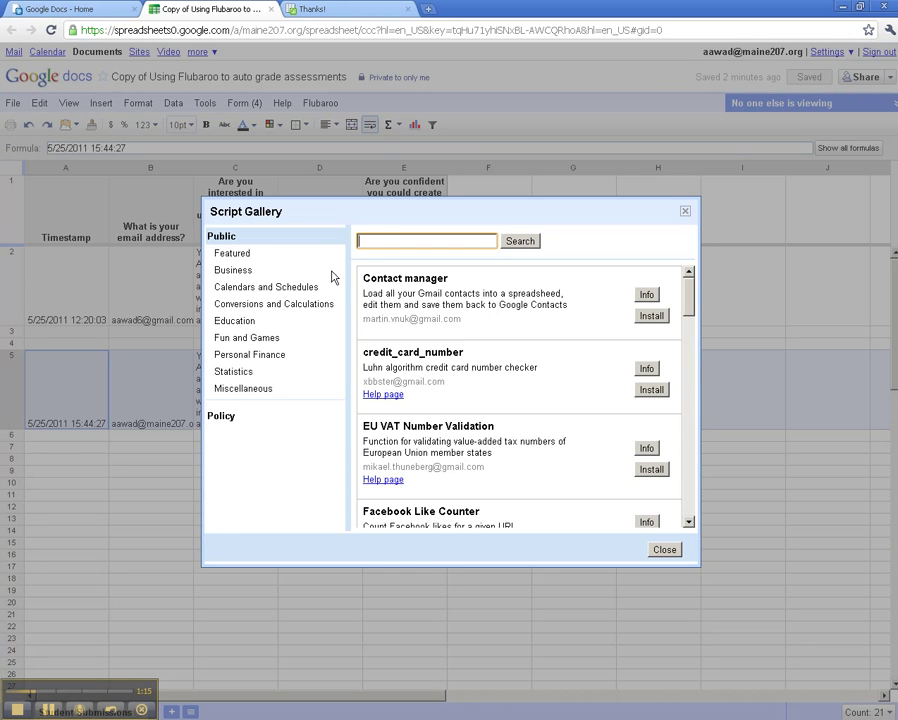
left_click(240, 321)
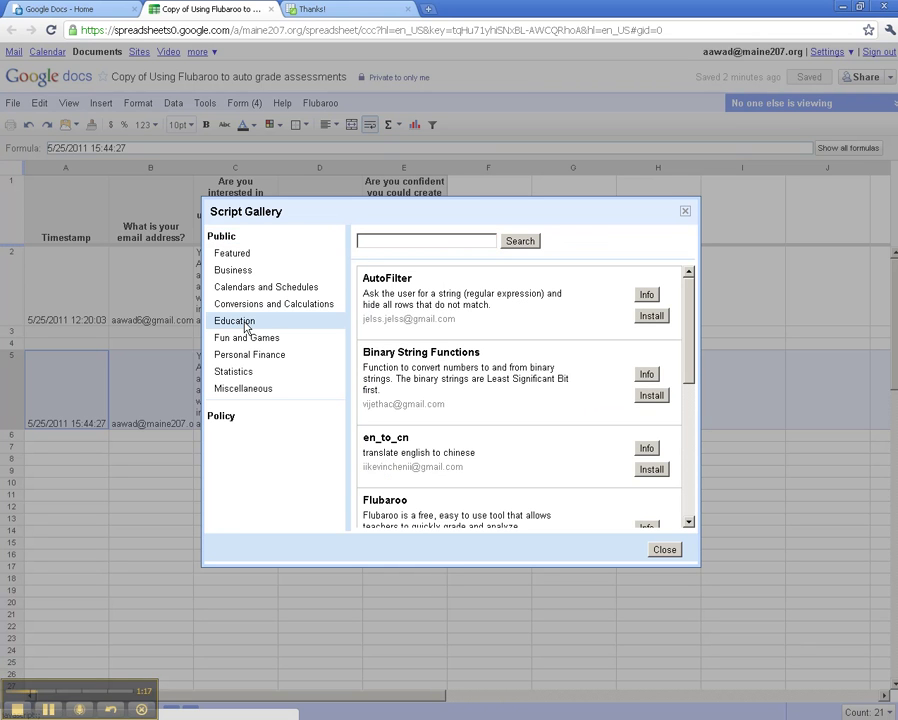
left_click_drag(690, 345, 682, 390)
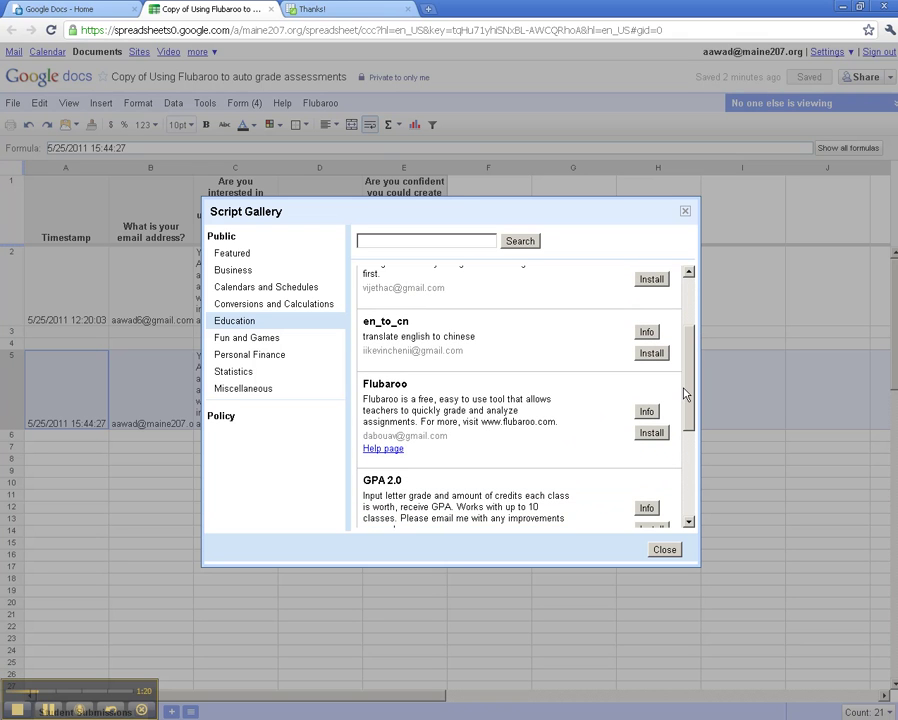
left_click(651, 434)
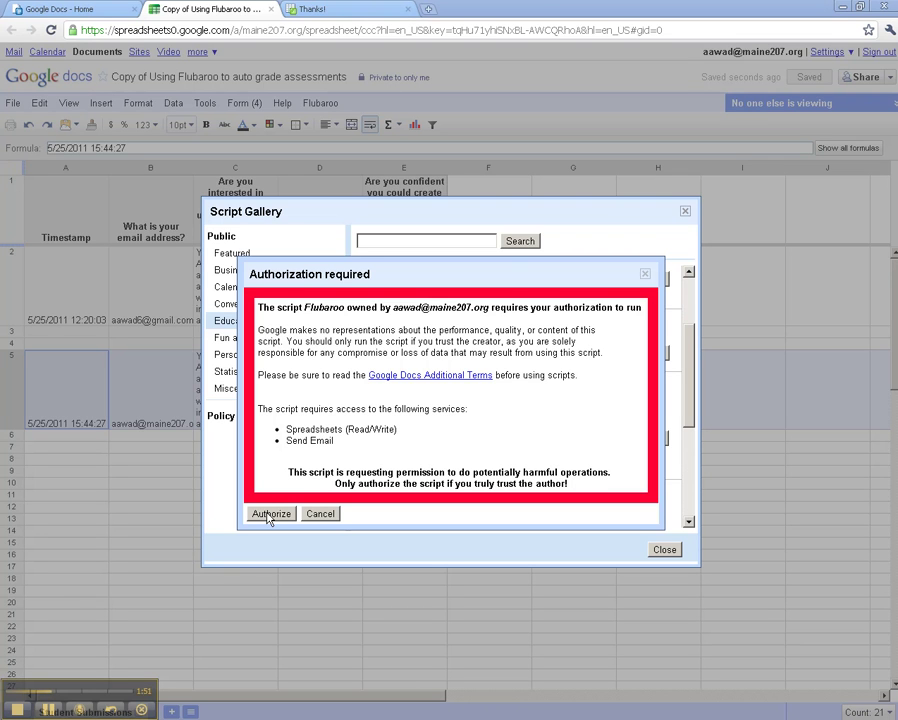
Authorize Flubaroo's spreadsheet and email access, then close the Script Gallery
left_click(269, 514)
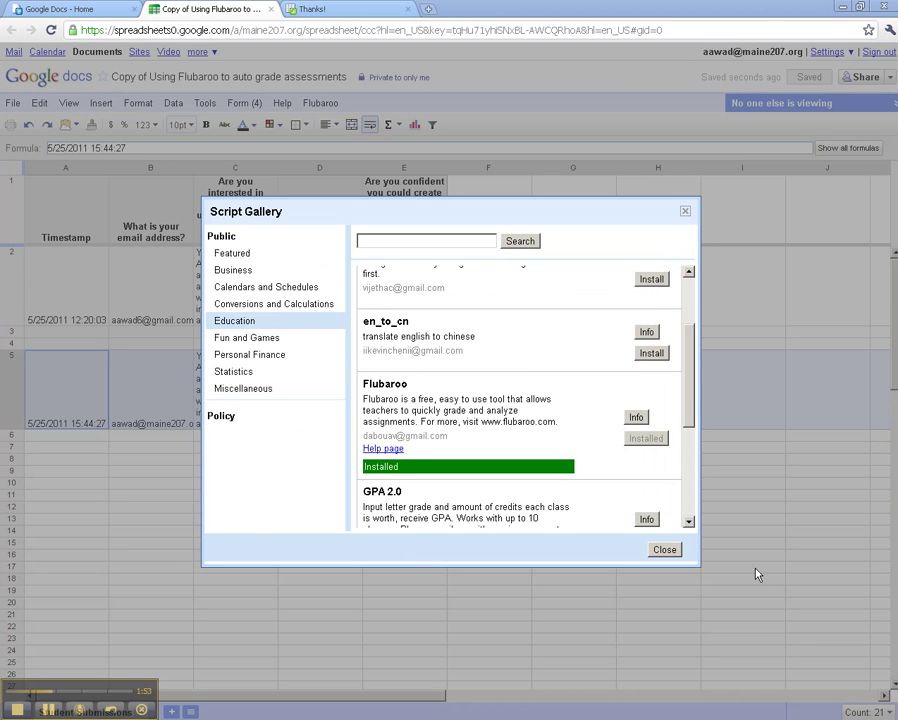
left_click(665, 551)
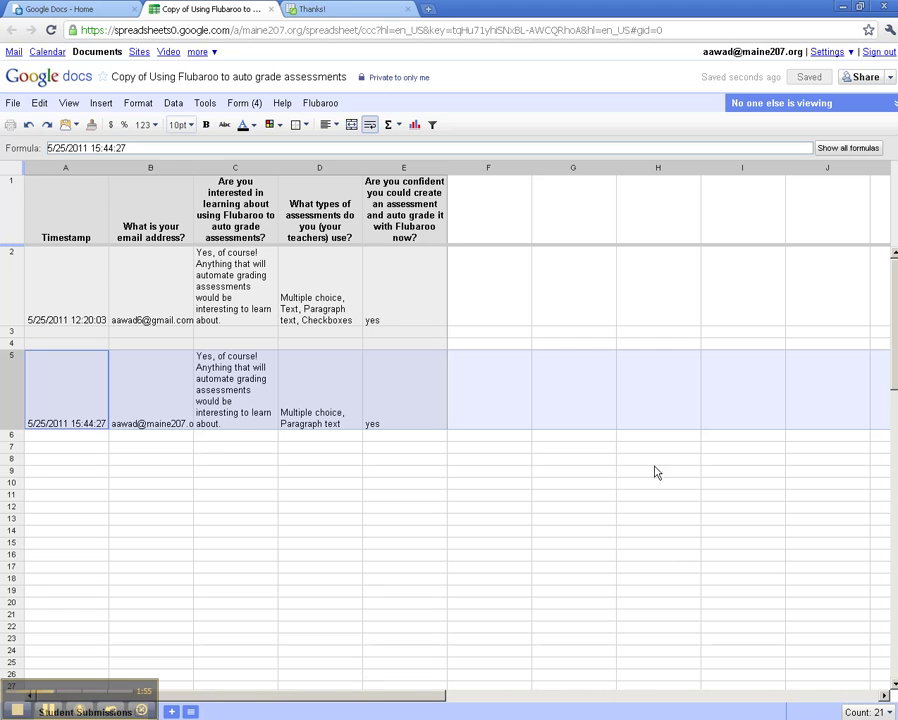
Choose Flubaroo > Grade Assignment to bring up Grading Step 1
left_click(319, 105)
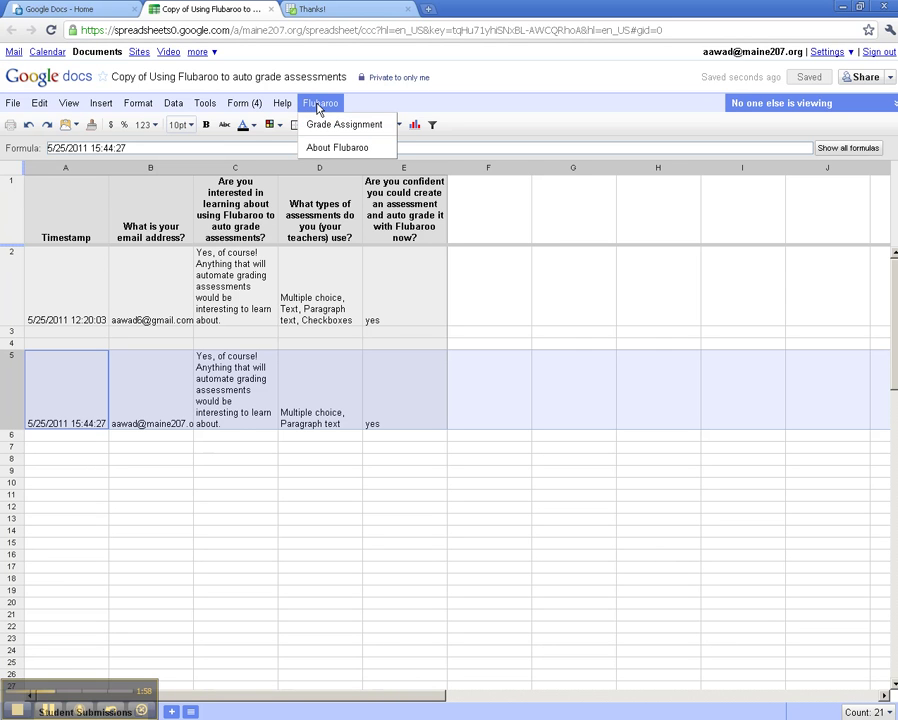
left_click(319, 125)
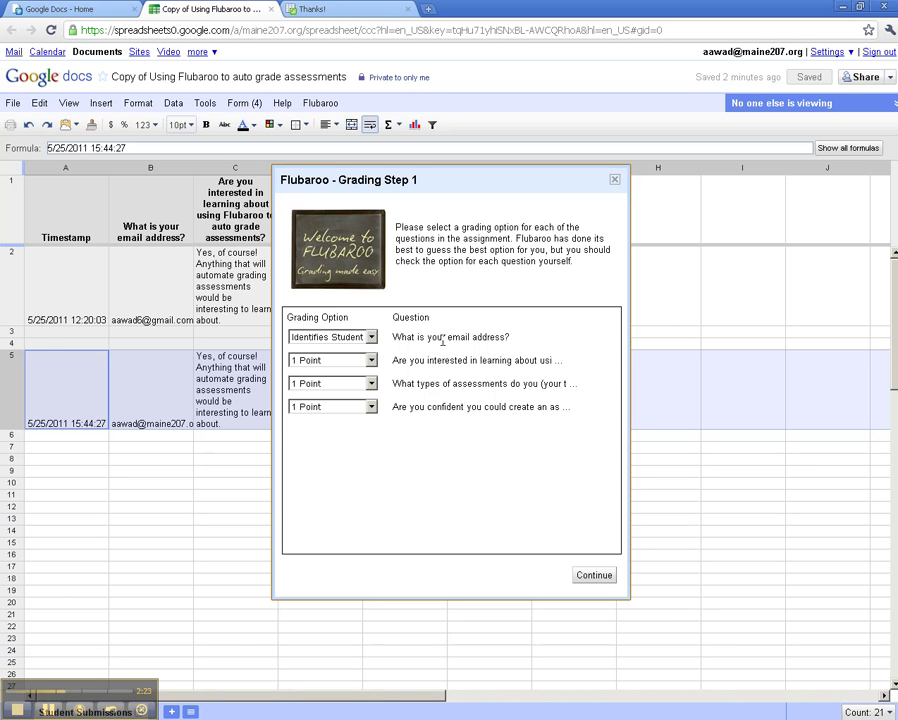
Set email to Identifies Student, questions 2 and 4 to 1 Point, assessment types to Skip Grading
left_click(376, 342)
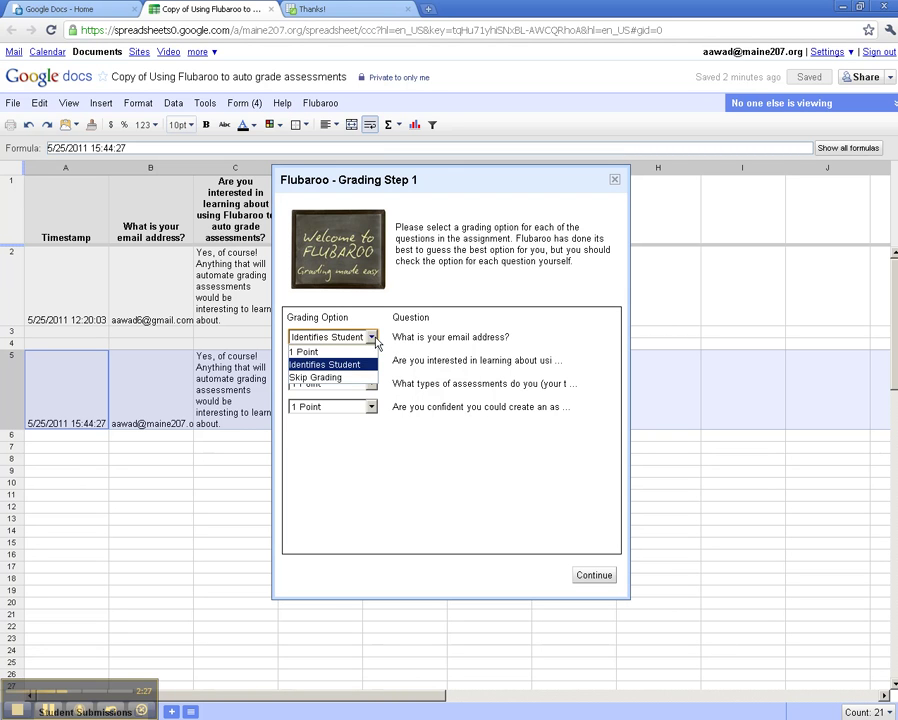
left_click(368, 366)
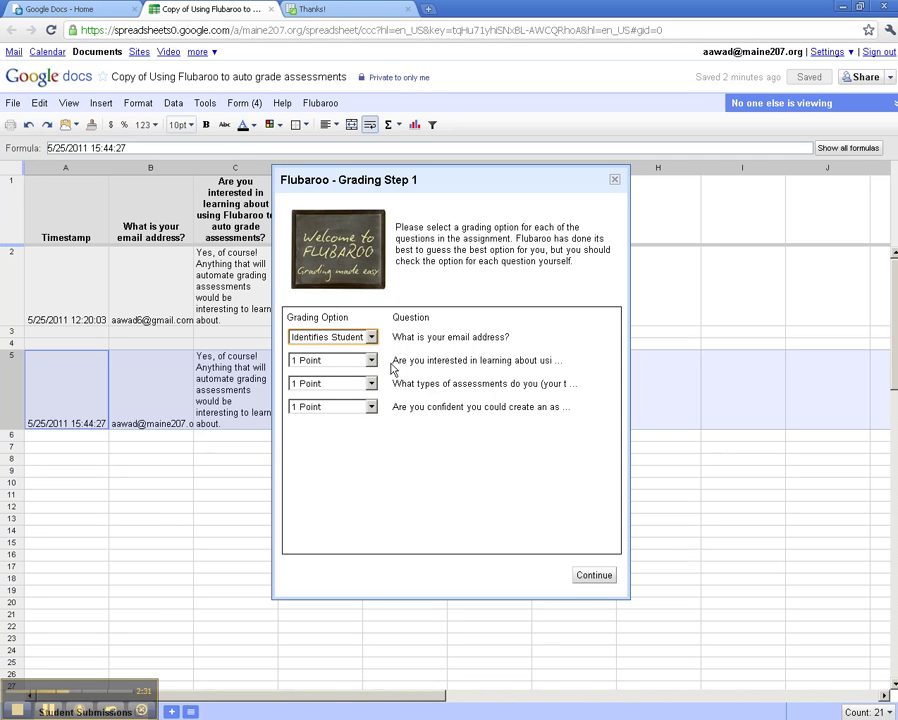
left_click(372, 362)
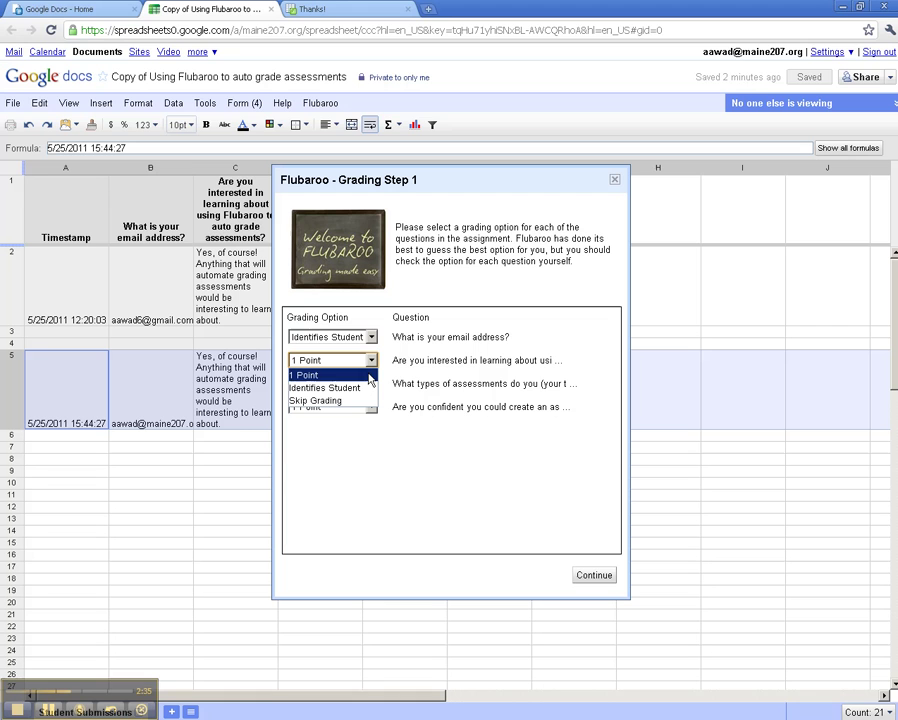
left_click(369, 376)
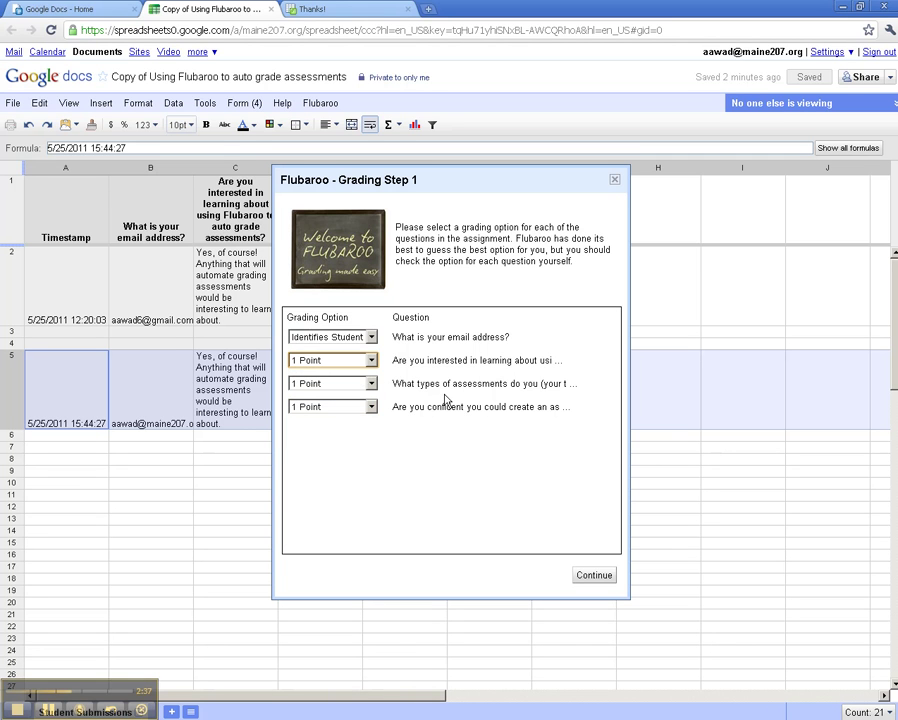
left_click(371, 384)
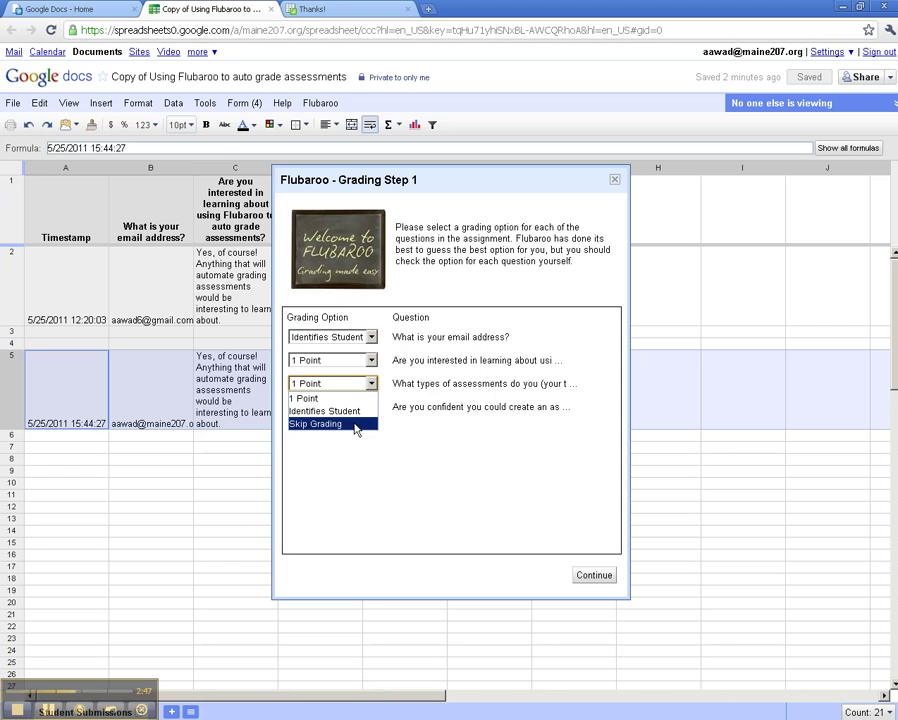
left_click(356, 428)
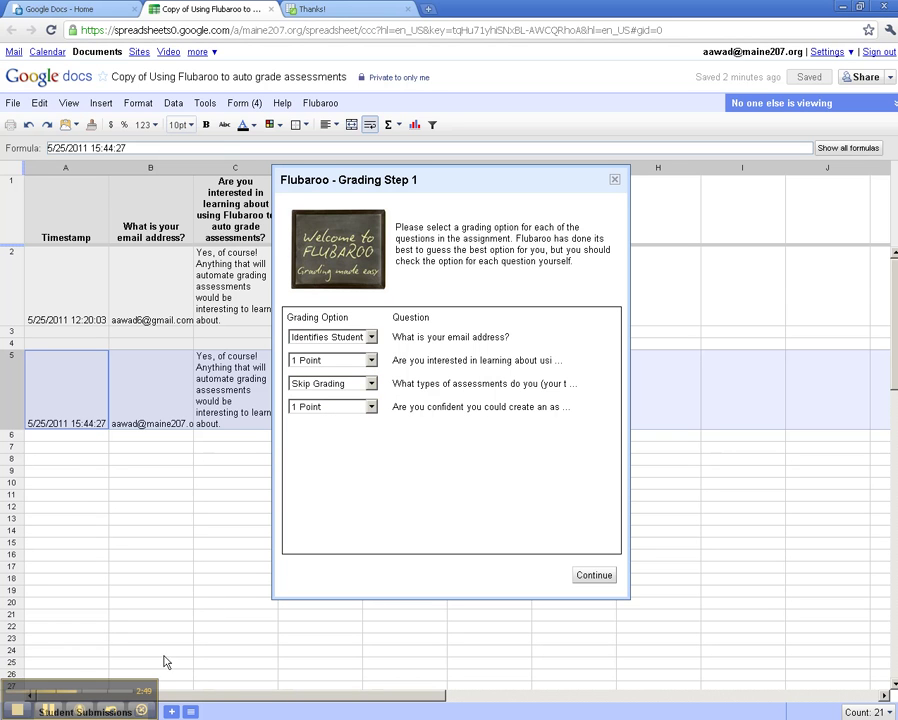
left_click(370, 407)
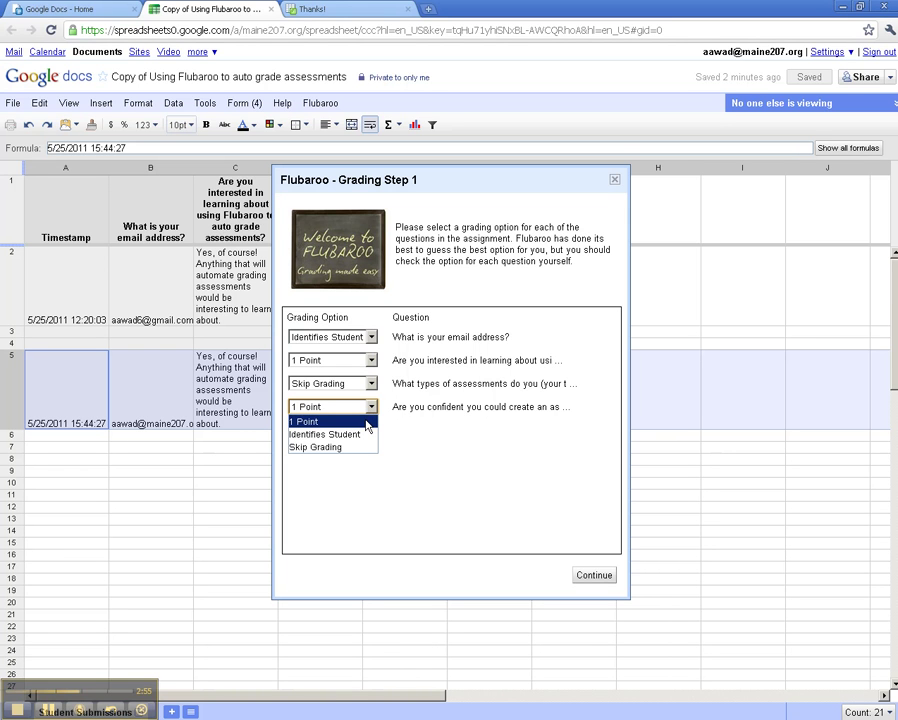
left_click(367, 423)
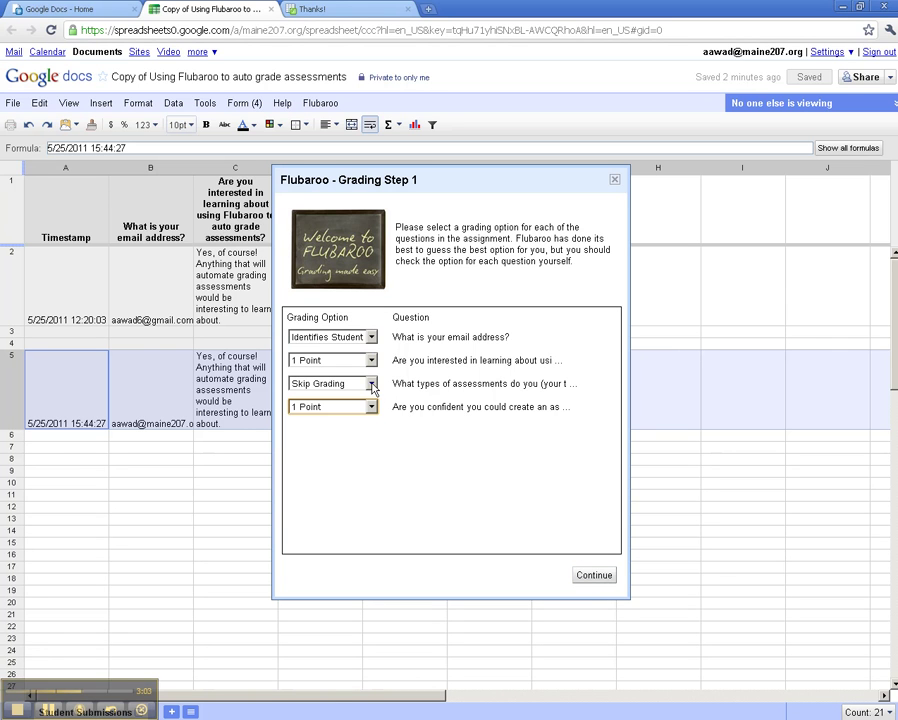
left_click(597, 580)
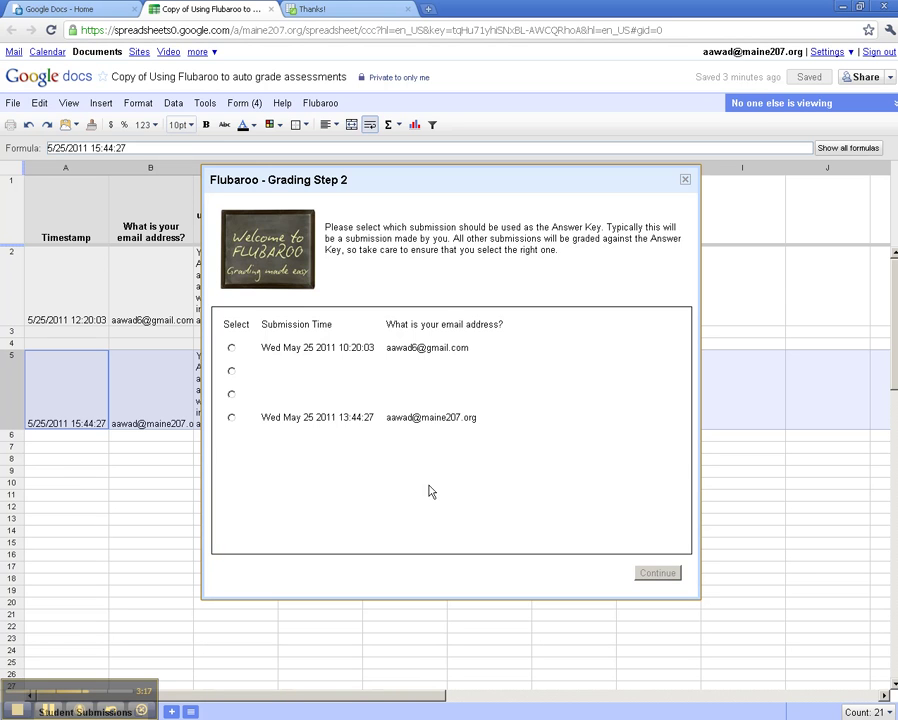
Choose the 13:44:27 submission as the answer key and run the grading
left_click(231, 419)
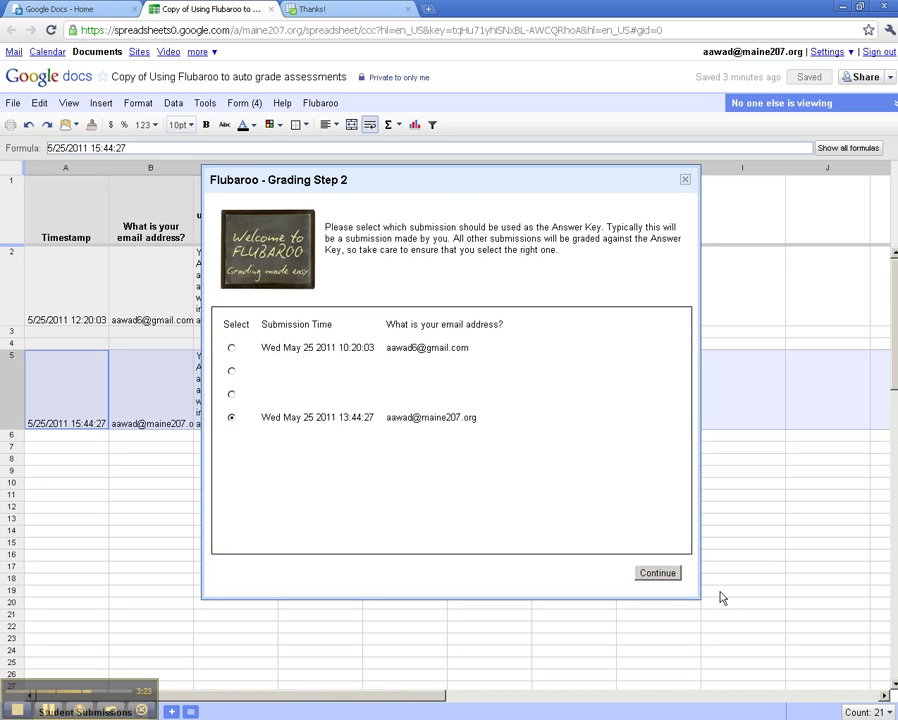
left_click(670, 575)
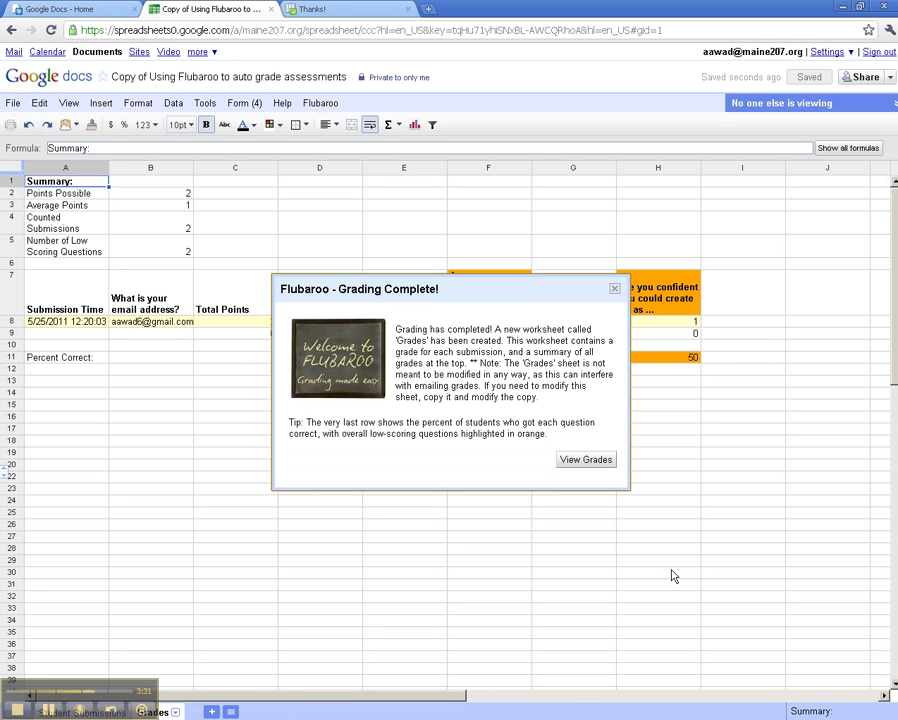
Choose View Grades in the Grading Complete notice to show the Grades sheet
left_click(596, 461)
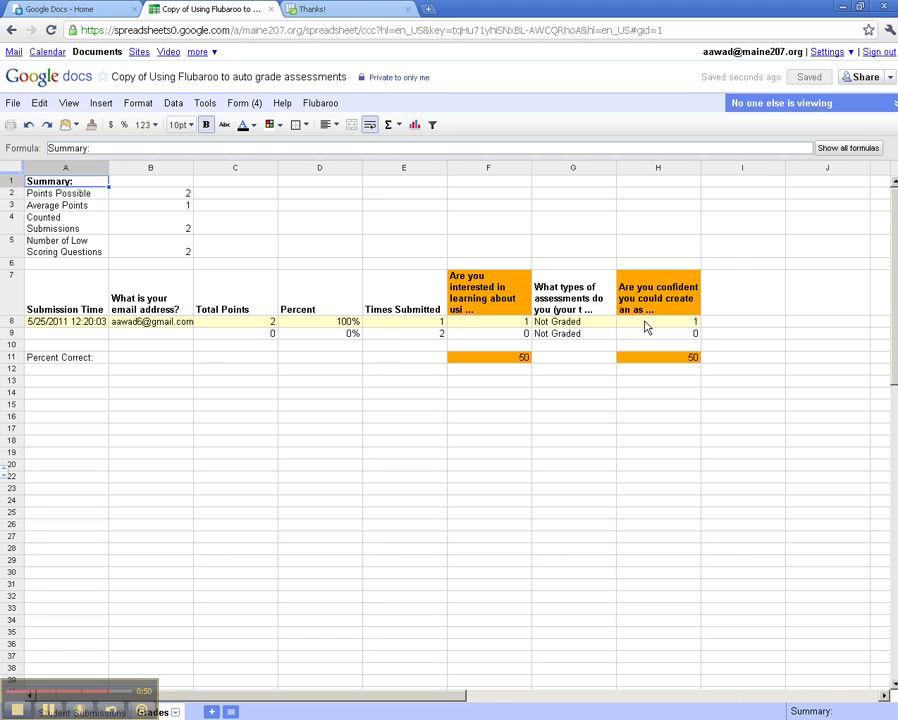
Use Flubaroo > Email Grades with answers included and the message 'Your ready to move. Nice work!'
left_click(325, 104)
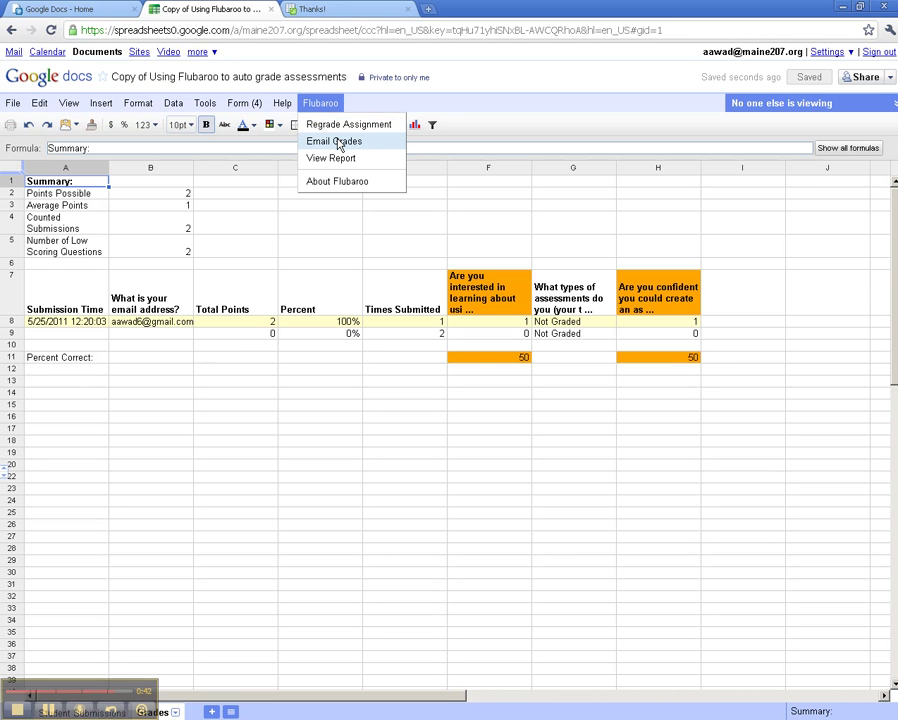
left_click(339, 145)
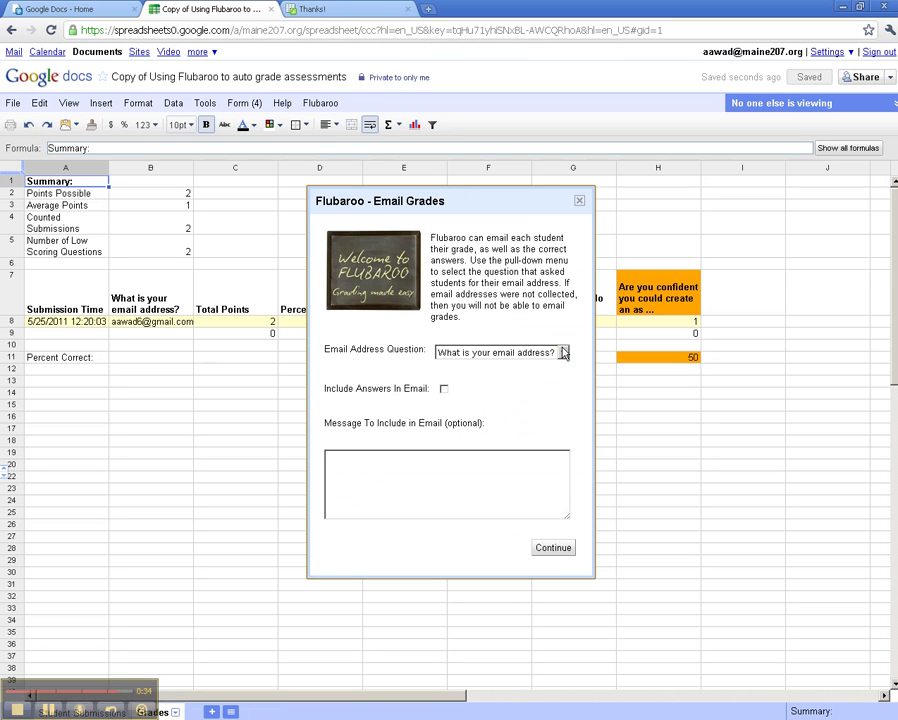
left_click(444, 390)
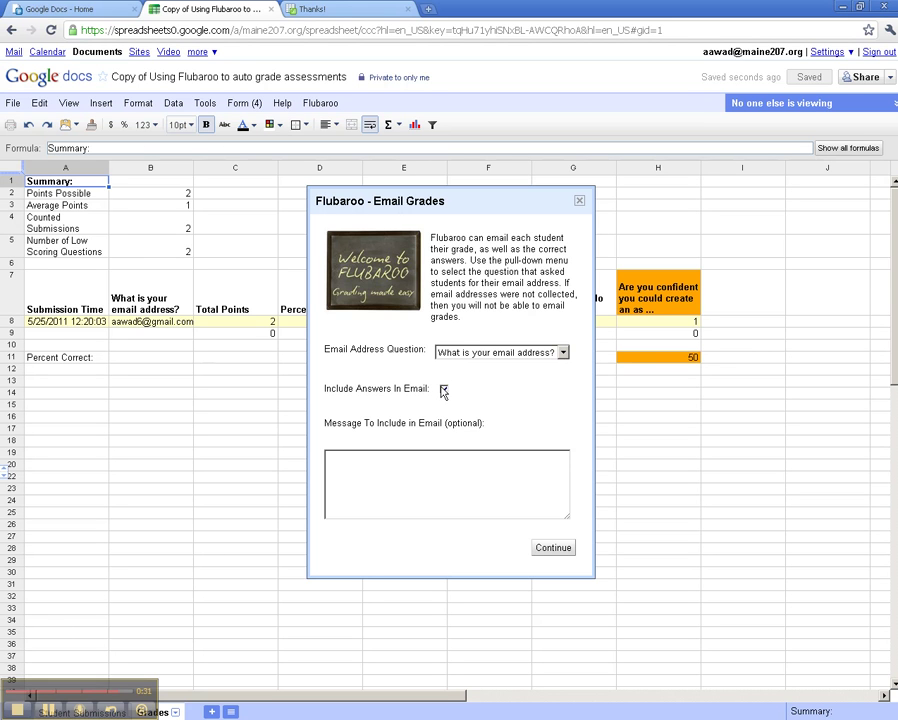
left_click(451, 485)
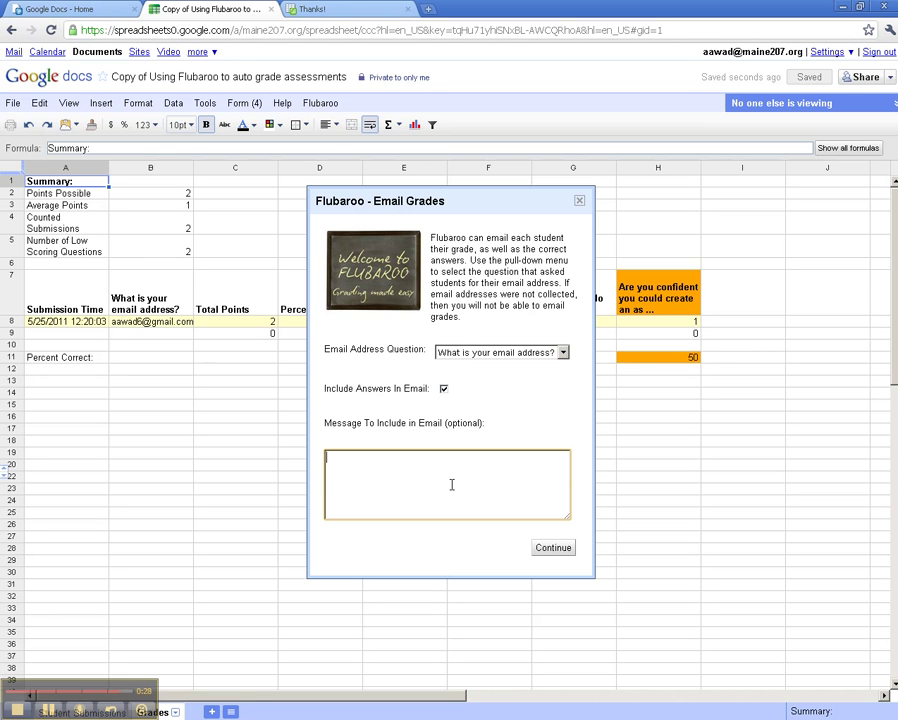
type("Your ready to move. Nice work!")
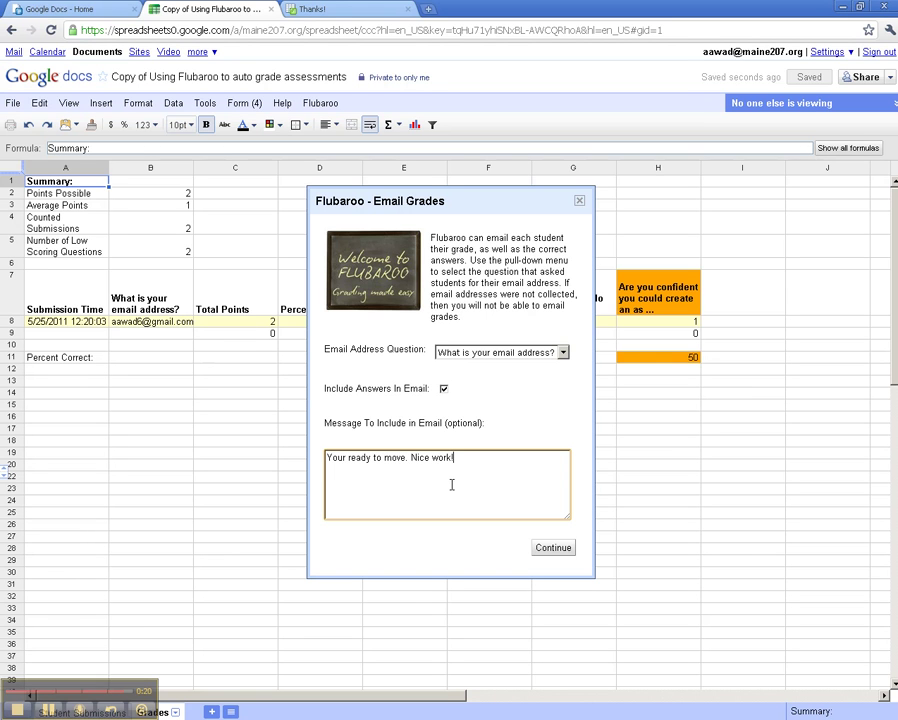
left_click(549, 549)
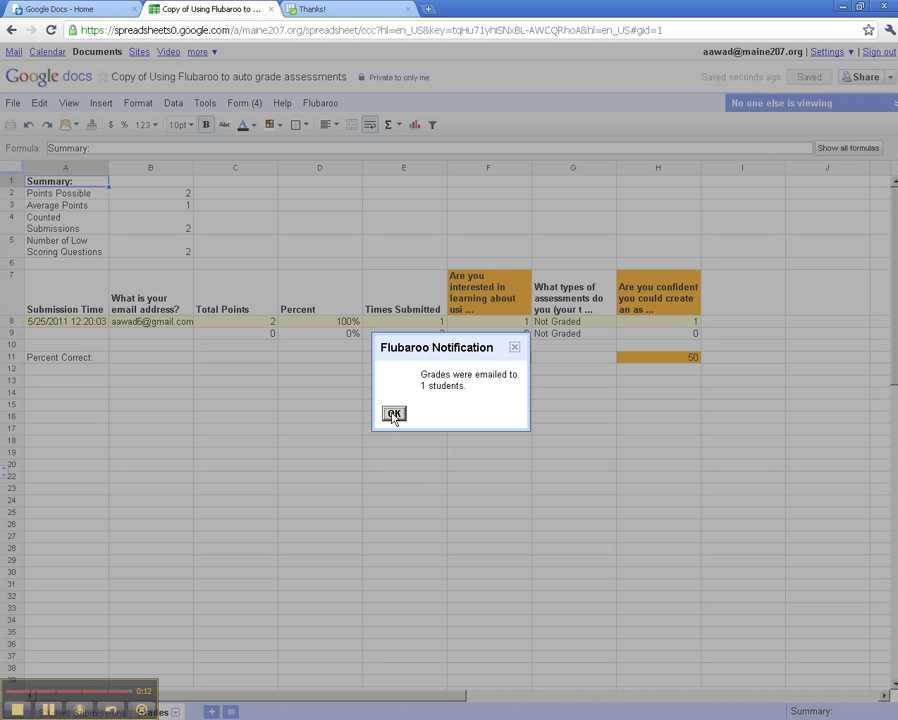
left_click(393, 414)
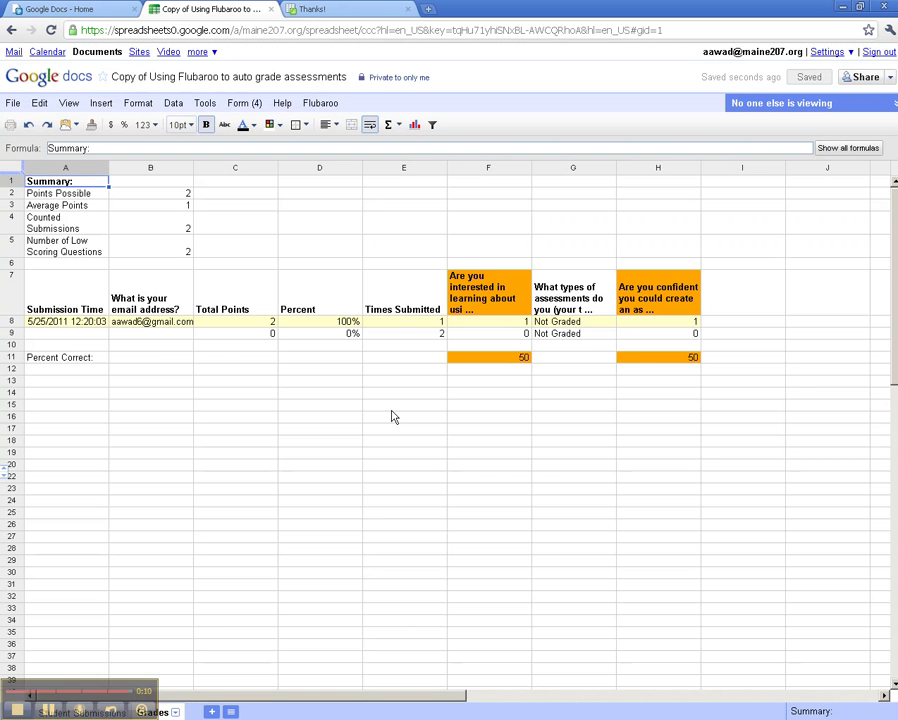